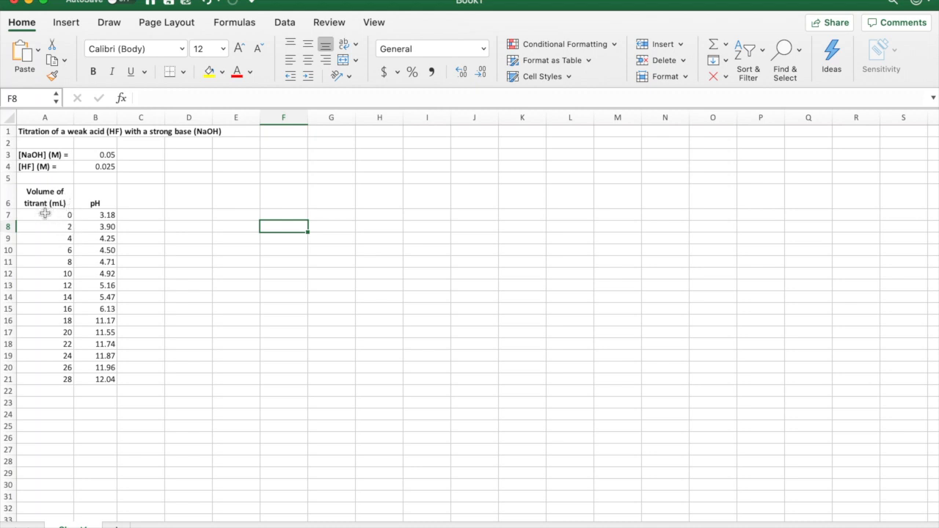
Step: Insert a Scatter with Smooth Lines and Markers chart from the volume and pH data in A7:B21
{"action": "left_click_drag", "start_coordinate": [42, 212], "coordinate": [113, 380]}
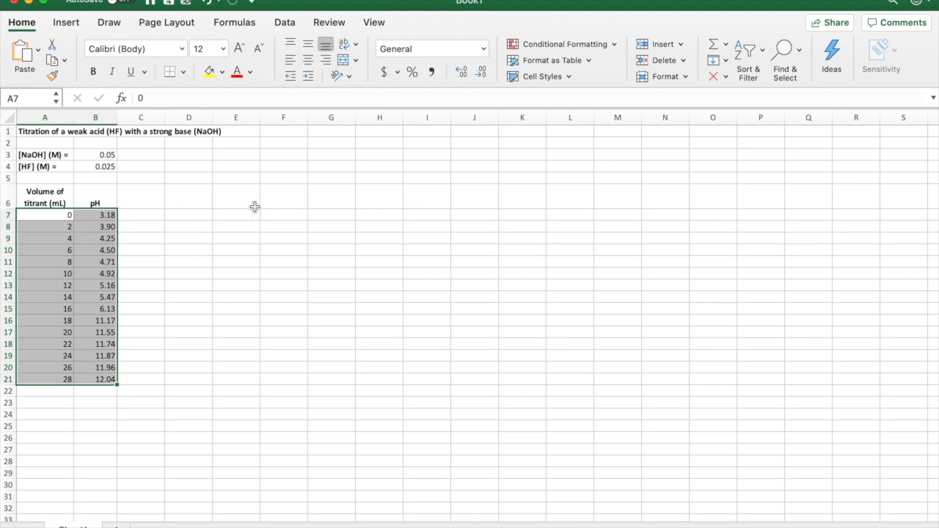
{"action": "left_click", "coordinate": [67, 23]}
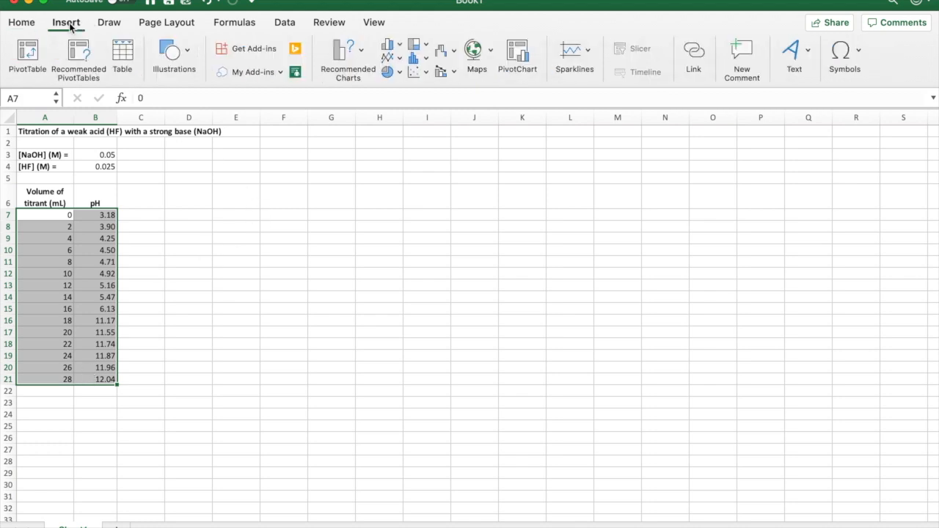
{"action": "left_click", "coordinate": [423, 70]}
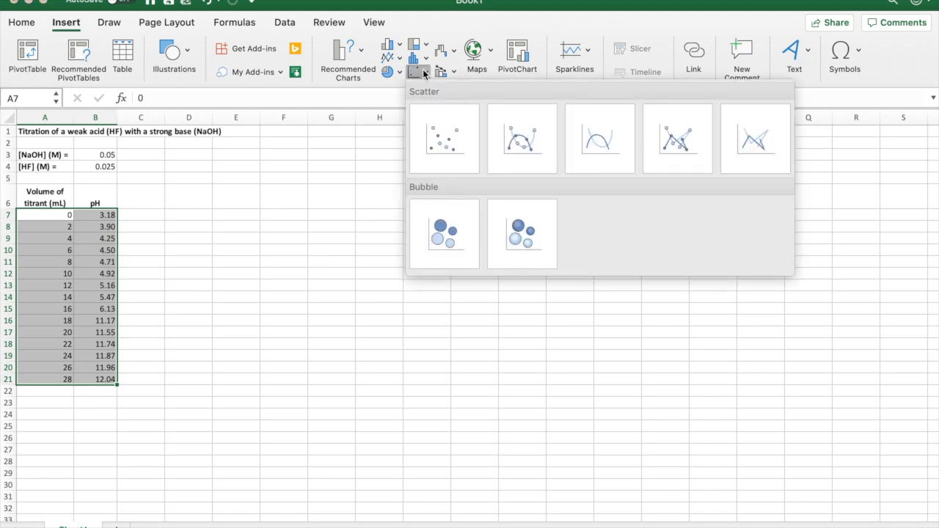
{"action": "left_click", "coordinate": [530, 141]}
Step: Enlarge the titration scatter chart and place it beside the data table, over about E3:L24
{"action": "left_click_drag", "start_coordinate": [425, 258], "coordinate": [386, 193]}
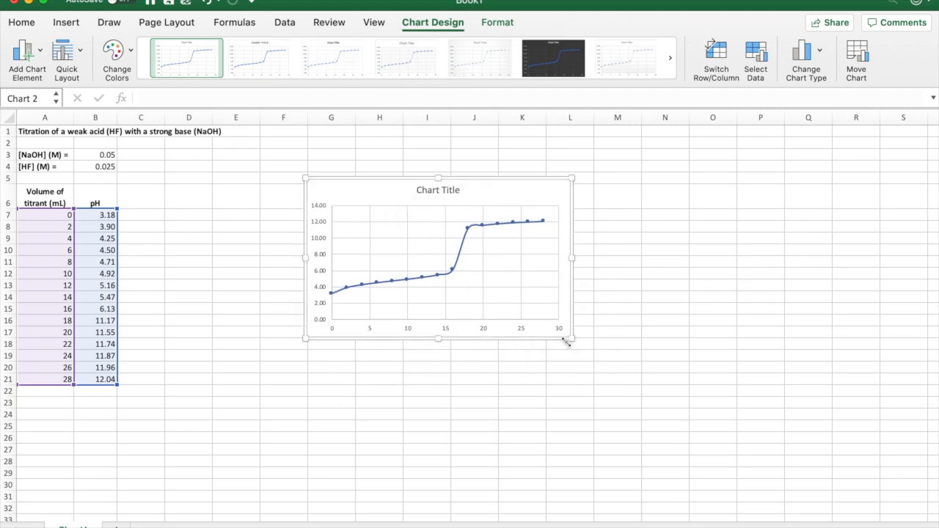
{"action": "left_click_drag", "start_coordinate": [567, 342], "coordinate": [677, 438]}
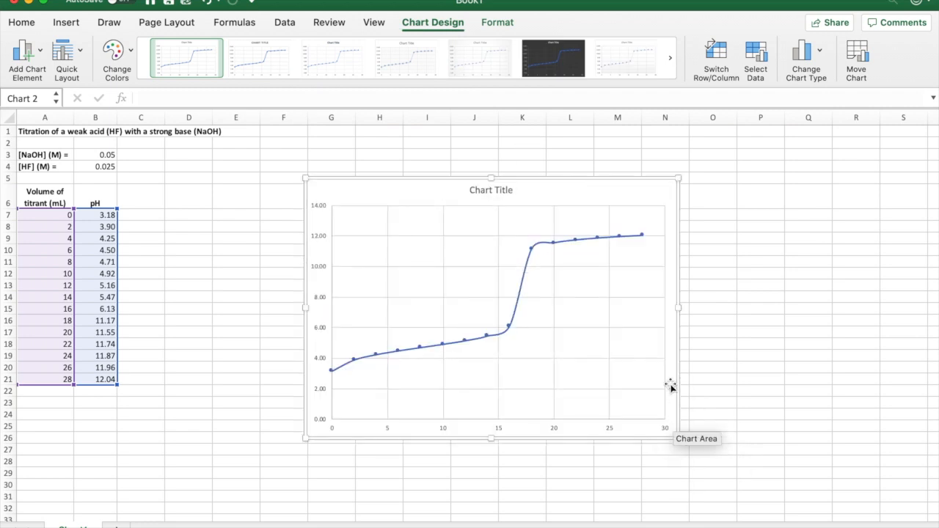
{"action": "left_click_drag", "start_coordinate": [672, 383], "coordinate": [570, 360]}
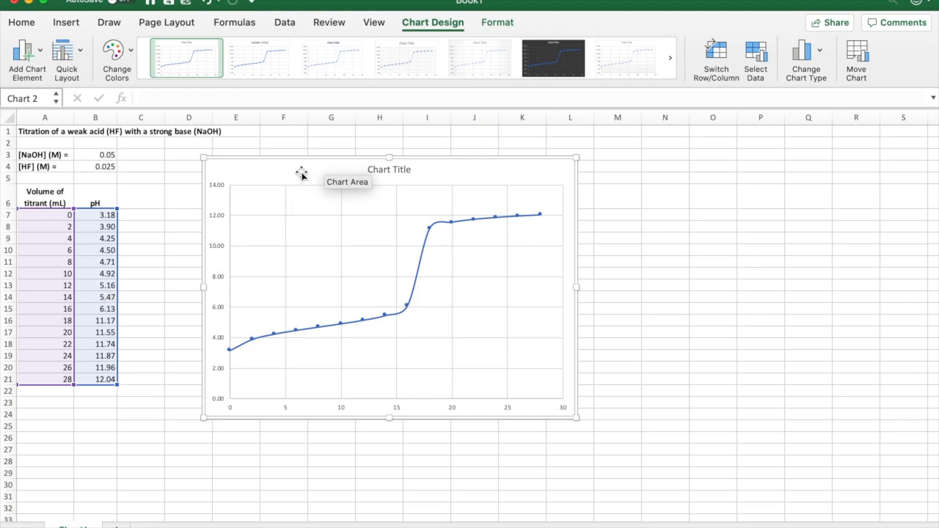
Step: Delete the scatter chart and select the empty cell E9
{"action": "key", "text": "Delete"}
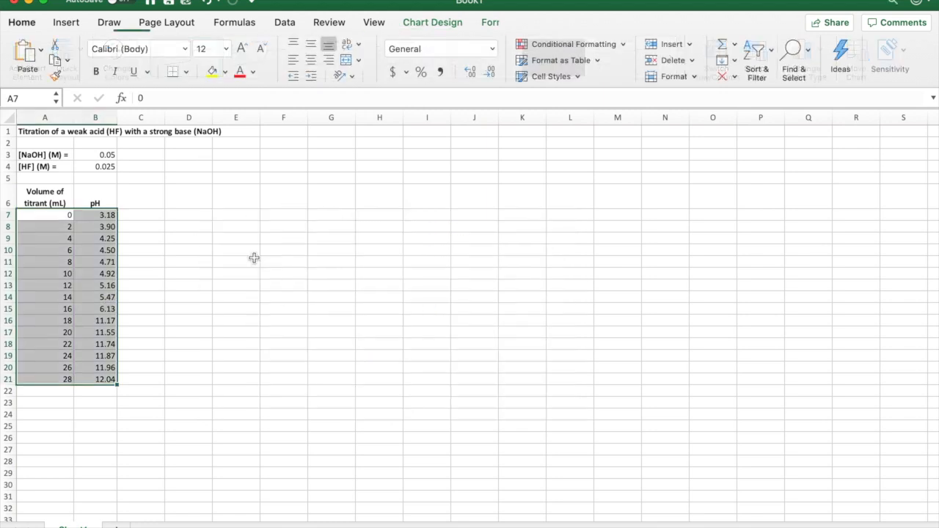
{"action": "left_click", "coordinate": [213, 238]}
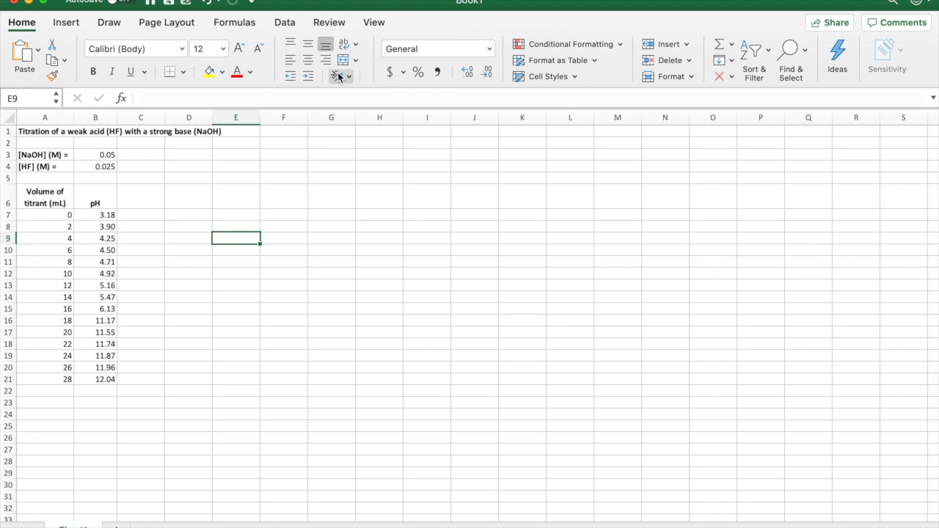
Step: Insert an empty Scatter with Smooth Lines and Markers chart, placed and enlarged to cover about D3:M26
{"action": "left_click", "coordinate": [65, 23]}
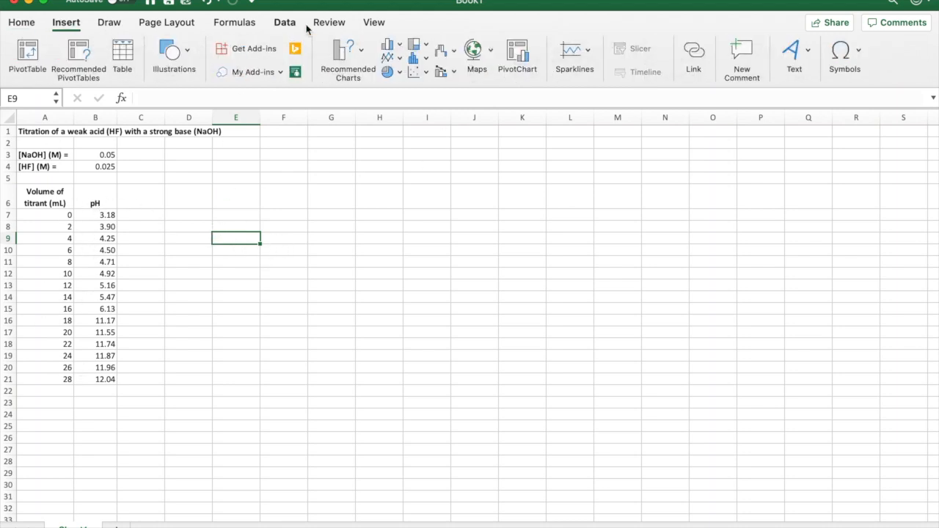
{"action": "left_click", "coordinate": [421, 74]}
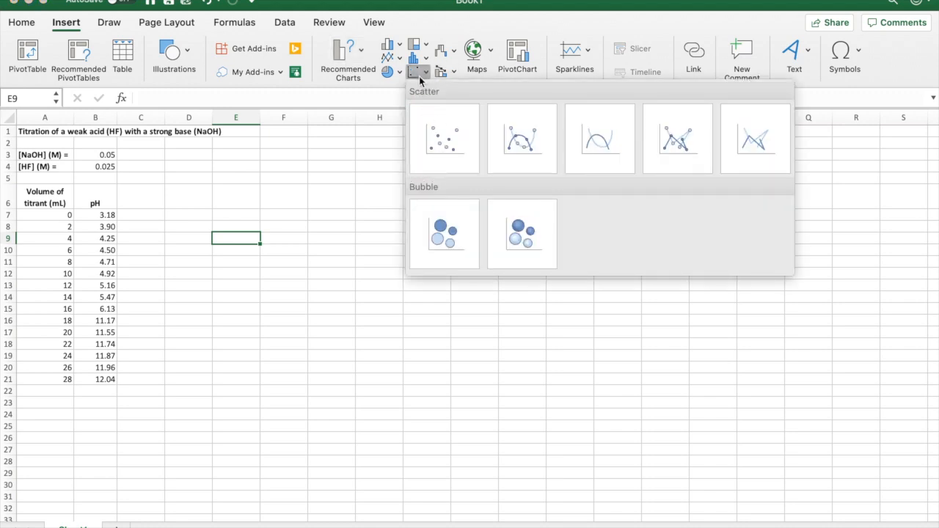
{"action": "left_click", "coordinate": [529, 135]}
{"action": "left_click_drag", "start_coordinate": [419, 315], "coordinate": [274, 228]}
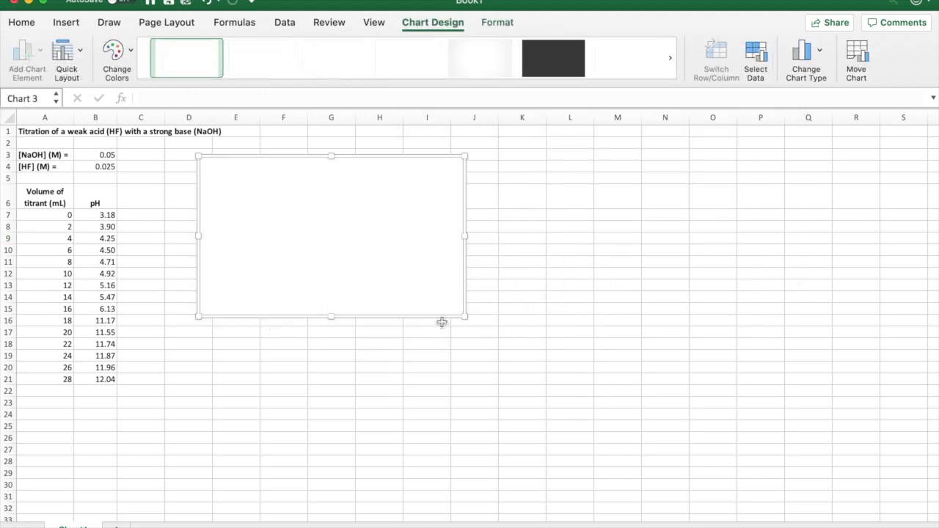
{"action": "left_click_drag", "start_coordinate": [463, 318], "coordinate": [625, 440]}
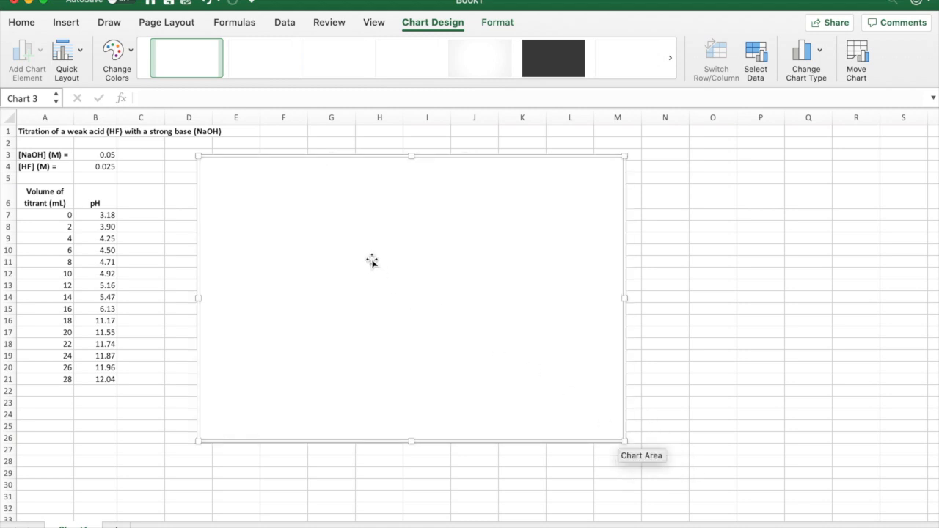
Step: Add a data series to the empty chart with X values from A7:A21 and Y values from B7:B21
{"action": "right_click", "coordinate": [419, 238]}
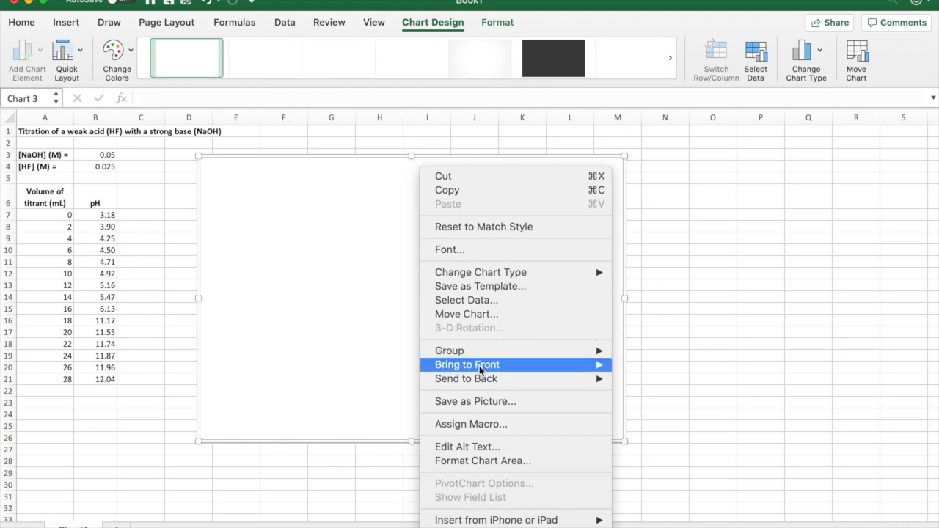
{"action": "left_click", "coordinate": [455, 304]}
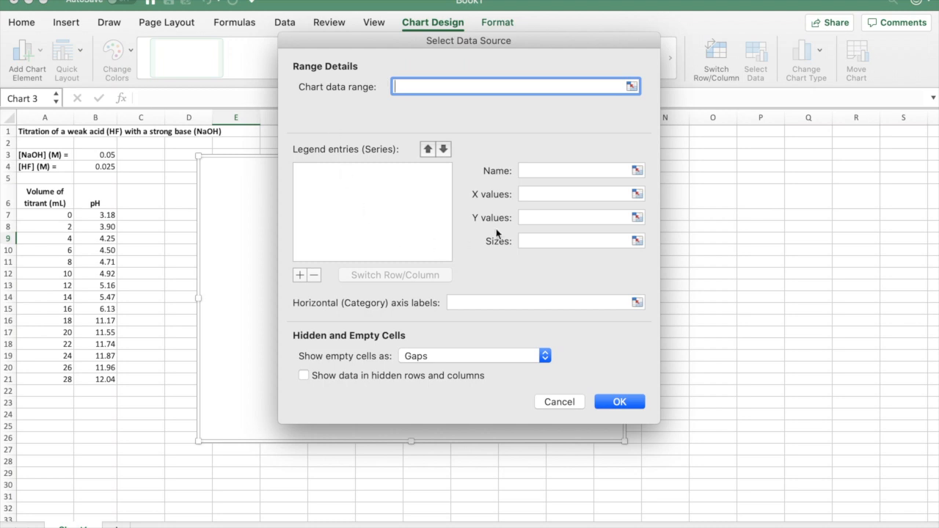
{"action": "left_click", "coordinate": [310, 175]}
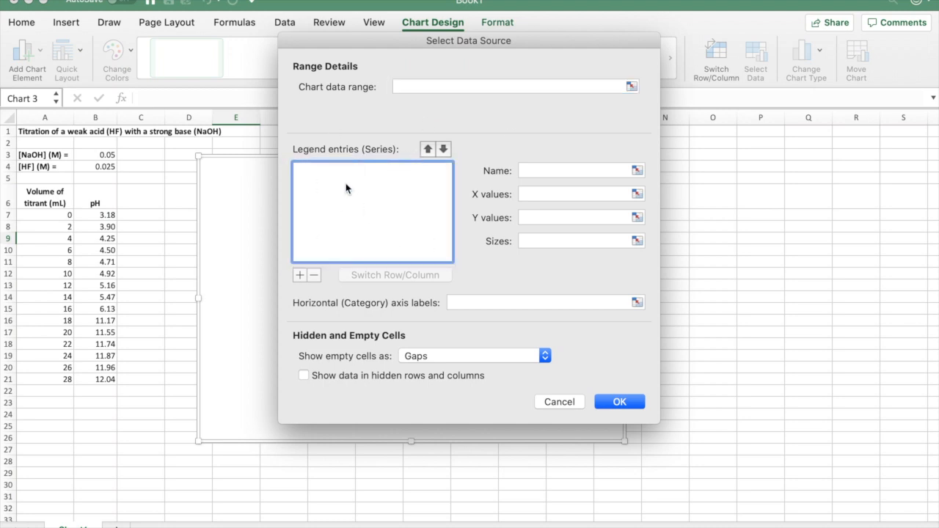
{"action": "left_click", "coordinate": [300, 275]}
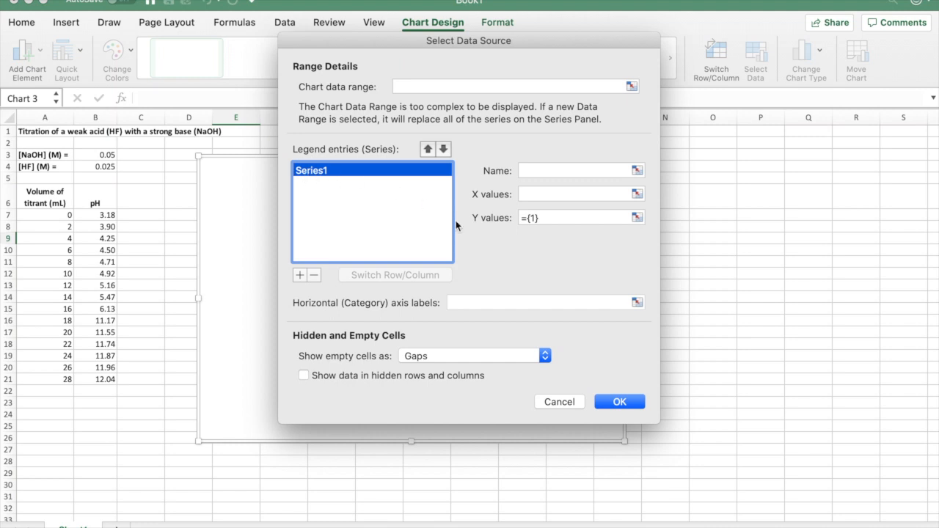
{"action": "left_click", "coordinate": [535, 193]}
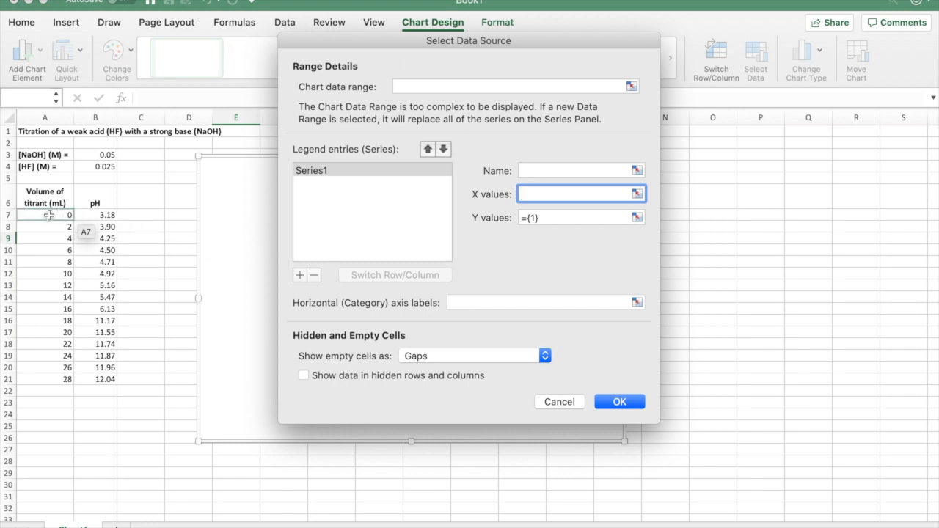
{"action": "left_click_drag", "start_coordinate": [48, 214], "coordinate": [46, 378]}
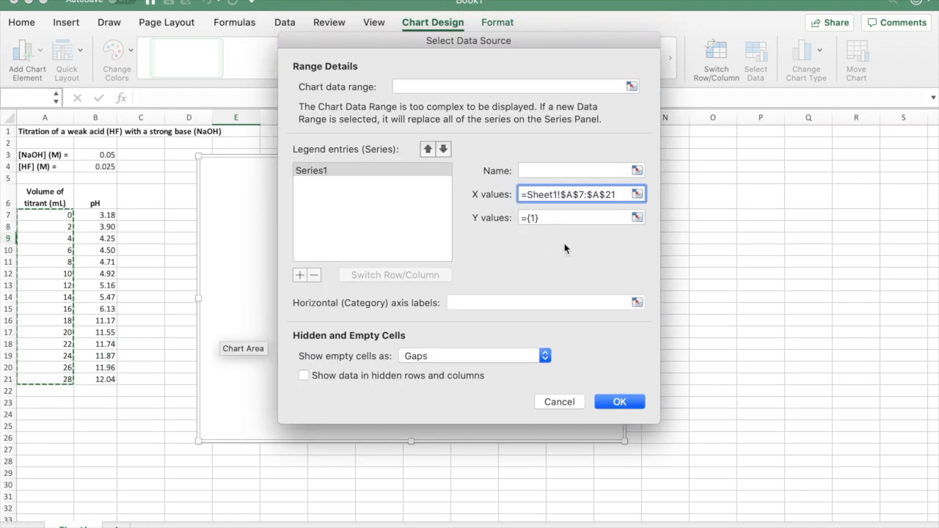
{"action": "left_click", "coordinate": [548, 217]}
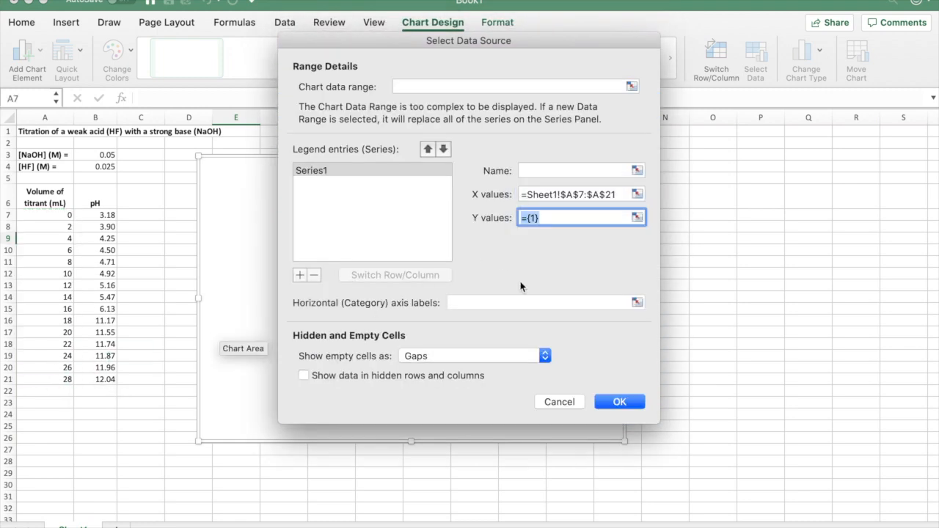
{"action": "left_click_drag", "start_coordinate": [95, 215], "coordinate": [98, 382]}
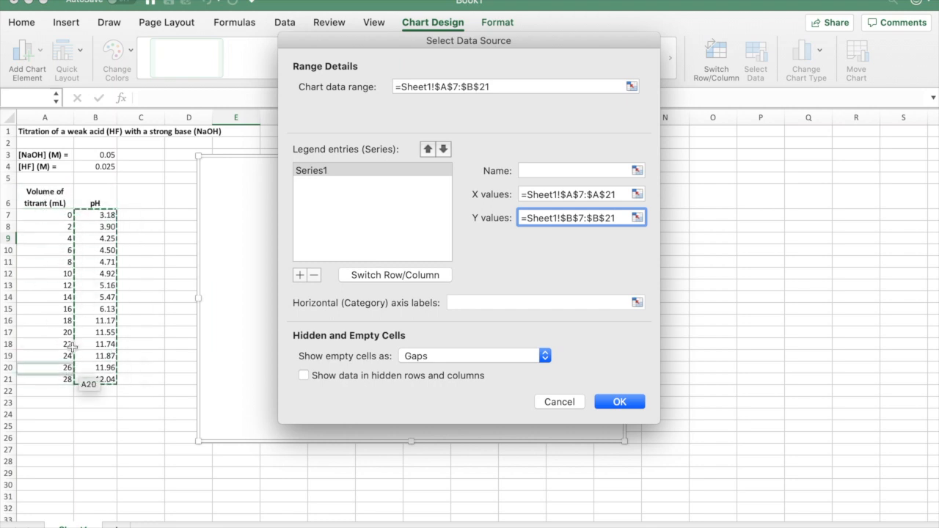
{"action": "left_click", "coordinate": [618, 403]}
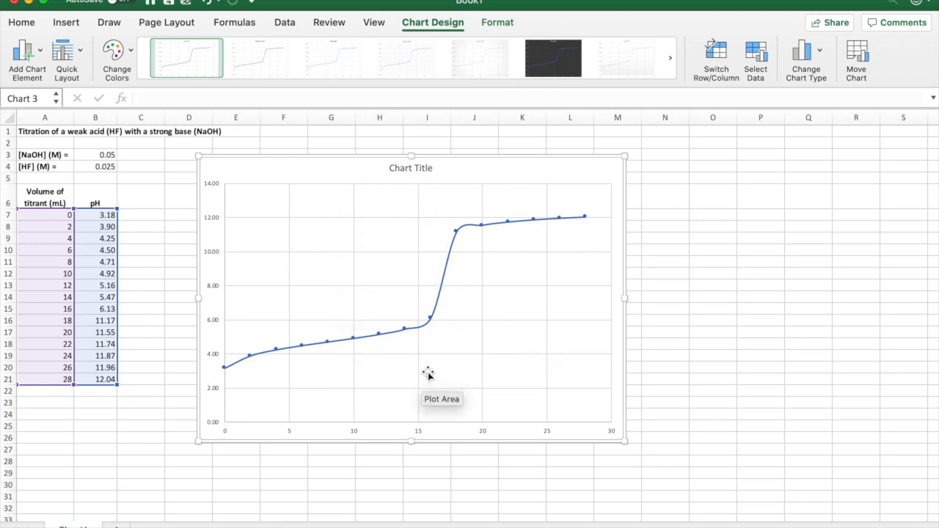
Step: Add a primary horizontal axis title to the chart reading "Volume of titrant (mL)"
{"action": "left_click", "coordinate": [35, 53]}
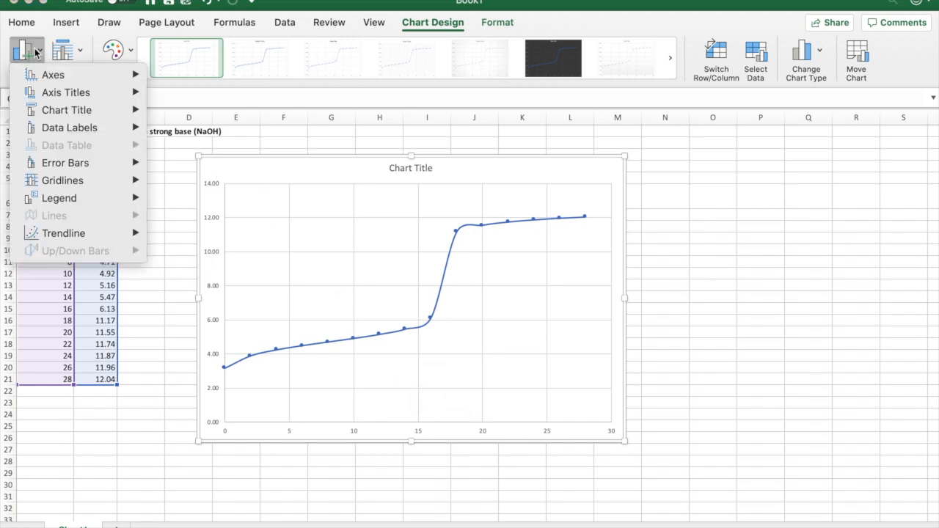
{"action": "mouse_move", "coordinate": [48, 94]}
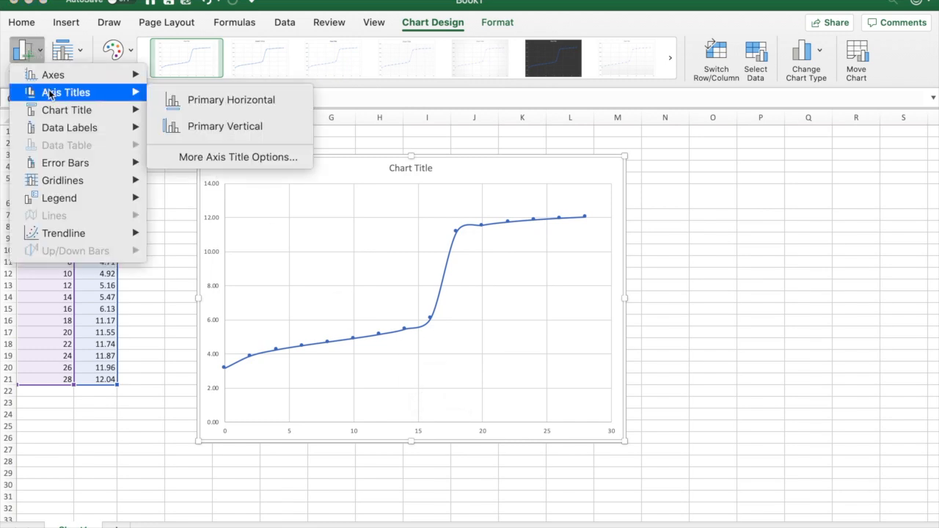
{"action": "left_click", "coordinate": [185, 99]}
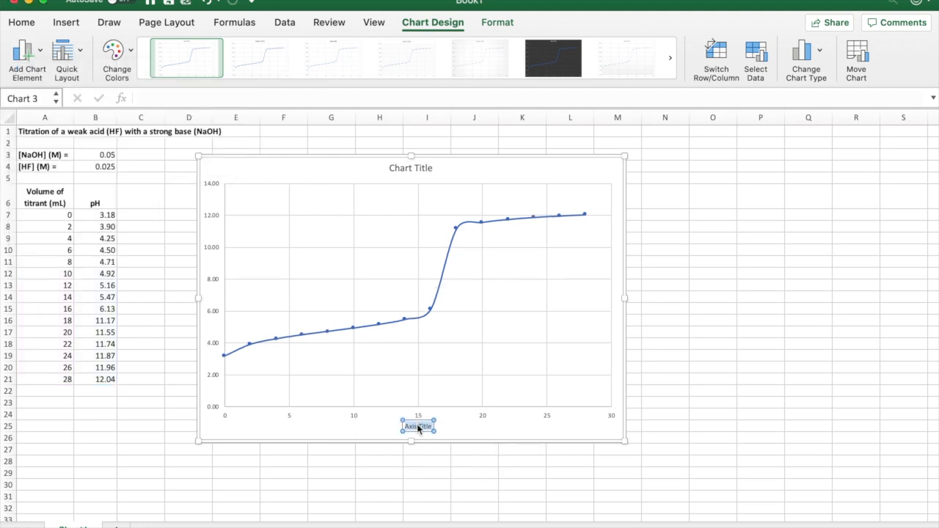
{"action": "type", "text": "Volume of titrant (mL)"}
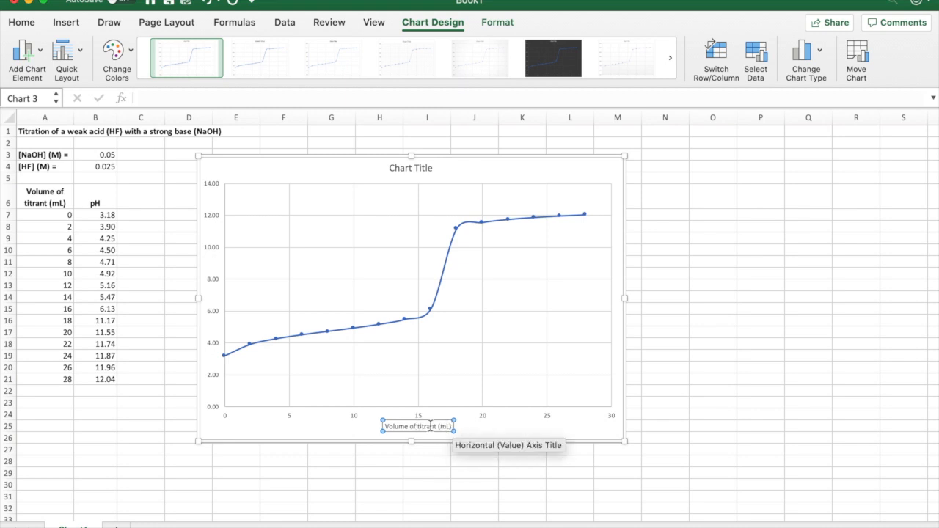
Step: Add a primary vertical axis title to the chart reading "pH"
{"action": "left_click", "coordinate": [33, 59]}
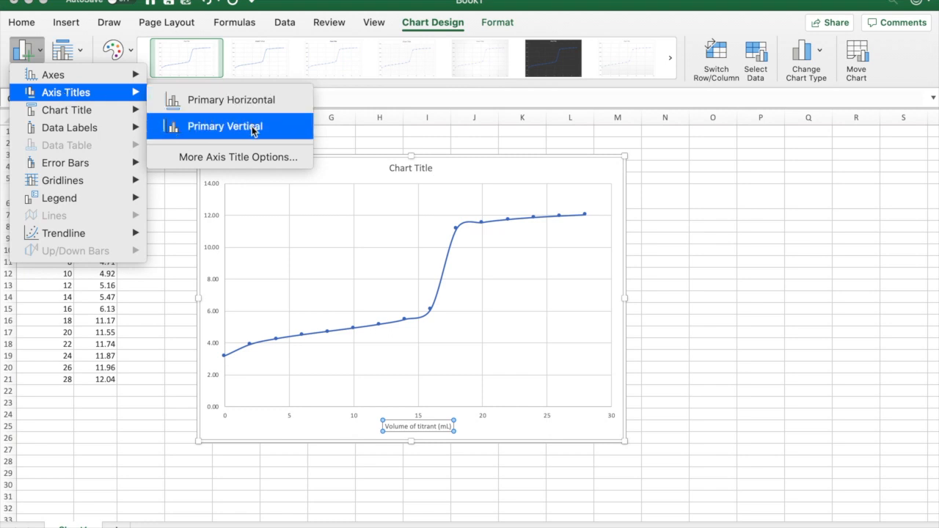
{"action": "left_click", "coordinate": [253, 130]}
{"action": "double_click", "coordinate": [213, 295]}
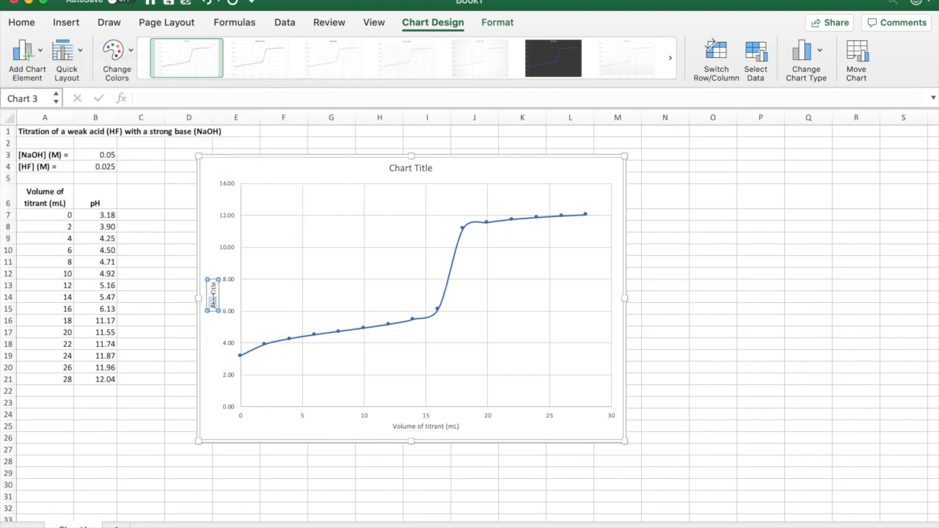
{"action": "type", "text": "pH"}
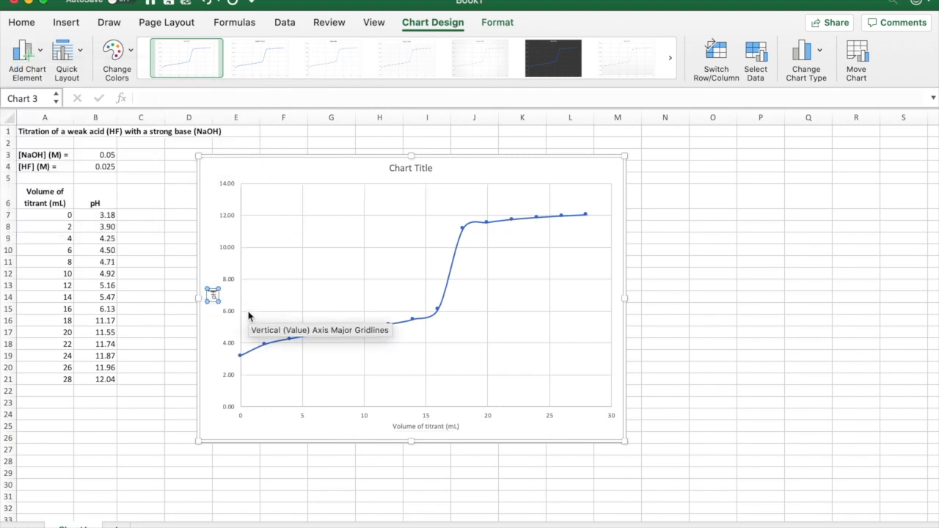
Step: Set the chart title to "pH vs. volume of titrant"
{"action": "left_click", "coordinate": [415, 172]}
{"action": "triple_click", "coordinate": [408, 169]}
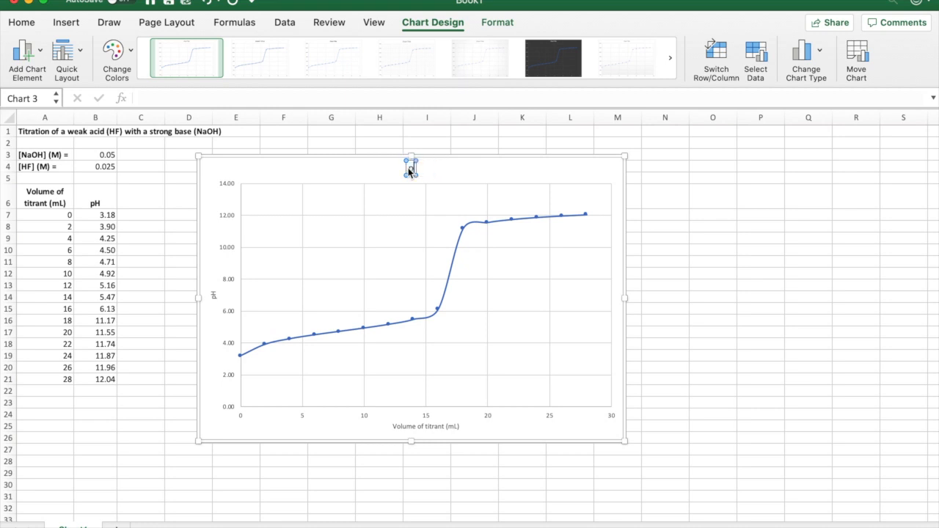
{"action": "type", "text": "pH vs. volume of titrant"}
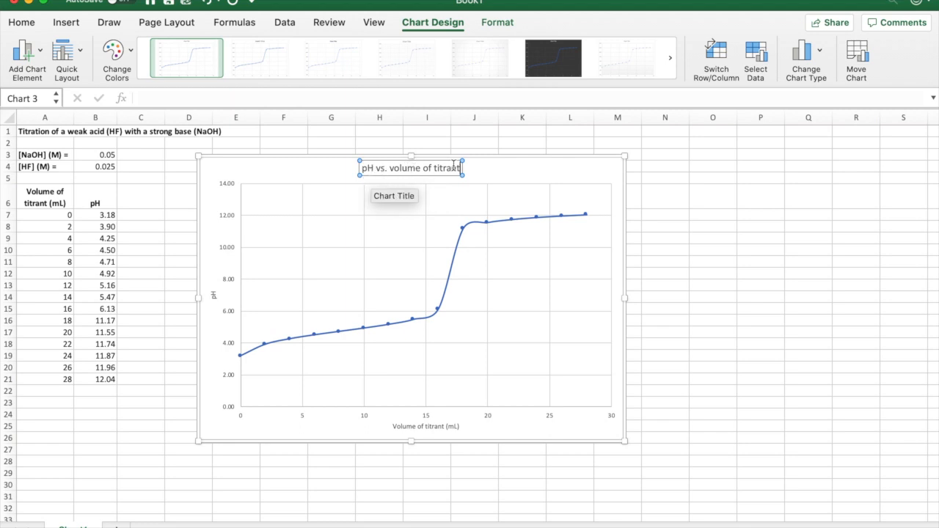
Step: Replace the chart title text with "Titration of weak acid with a strong base"
{"action": "triple_click", "coordinate": [404, 168]}
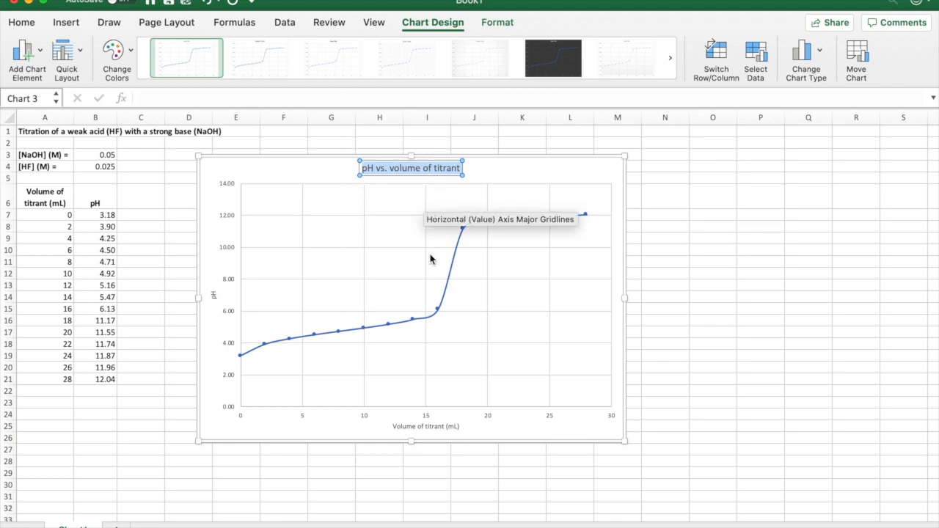
{"action": "type", "text": "Titra"}
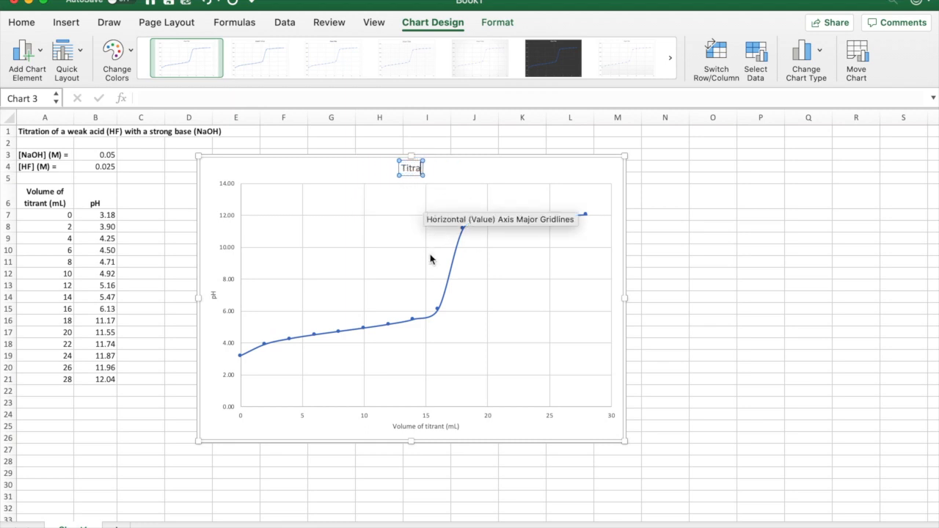
{"action": "type", "text": "tion of strong"}
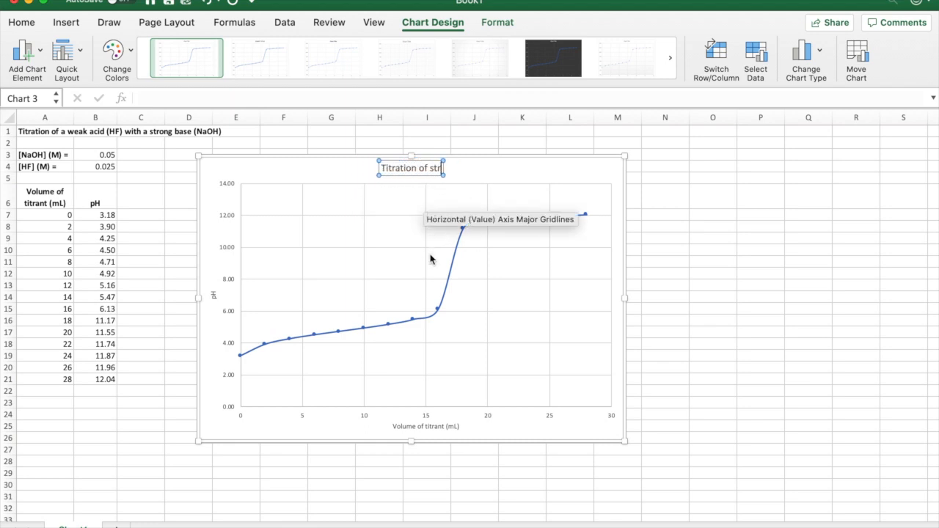
{"action": "key", "text": "BackSpace"}
{"action": "key", "text": "BackSpace"}
{"action": "key", "text": "BackSpace"}
{"action": "key", "text": "BackSpace"}
{"action": "key", "text": "BackSpace"}
{"action": "key", "text": "BackSpace"}
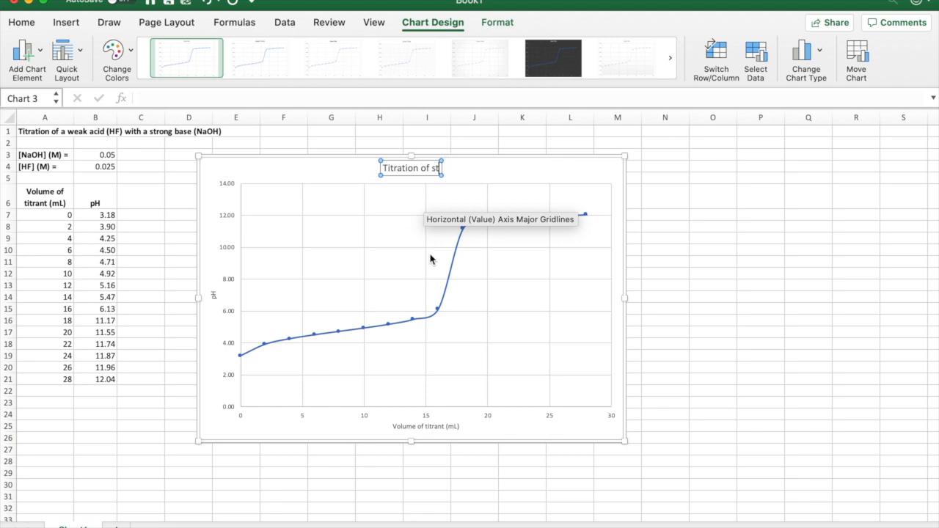
{"action": "type", "text": "weak acid"}
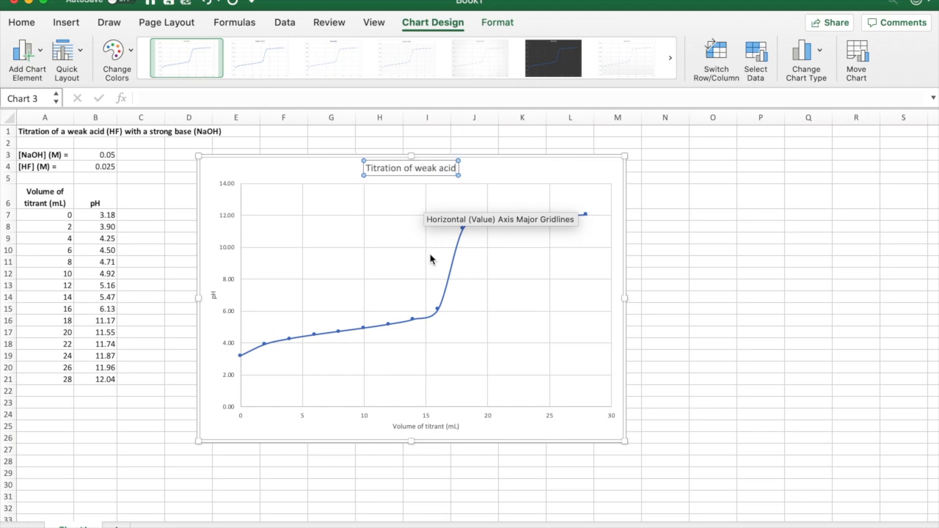
{"action": "type", "text": " with a s"}
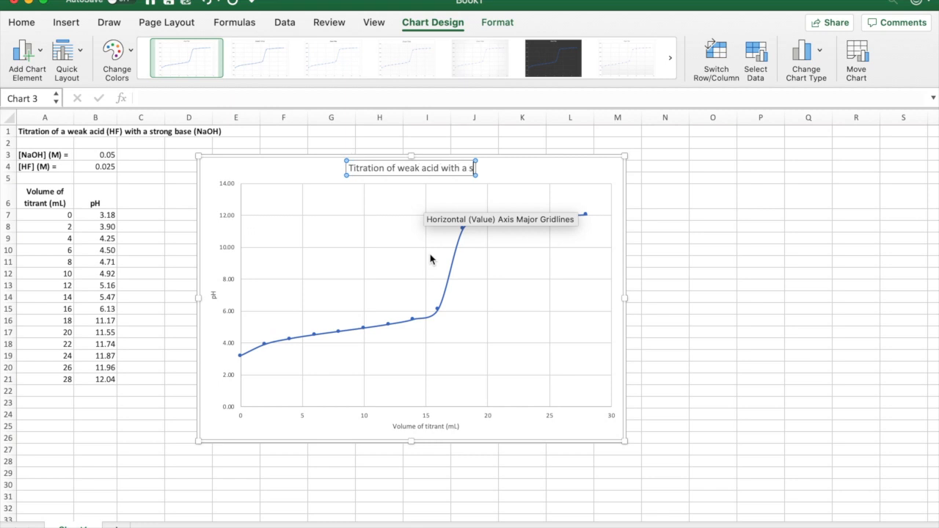
{"action": "type", "text": "trong base"}
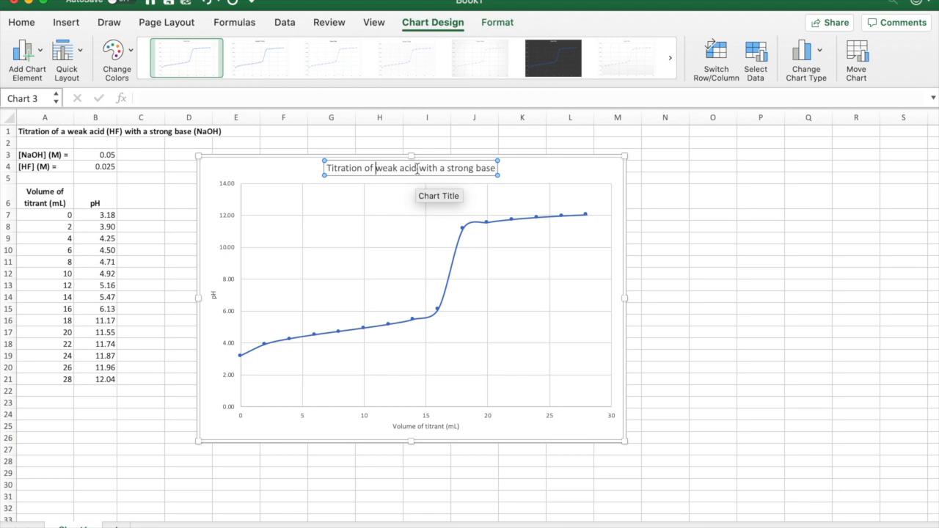
Step: Replace the wording after "Titration of" so the chart title reads "Titration of HF with NaOH", and deselect the chart
{"action": "left_click_drag", "start_coordinate": [391, 169], "coordinate": [498, 168]}
{"action": "type", "text": "HF"}
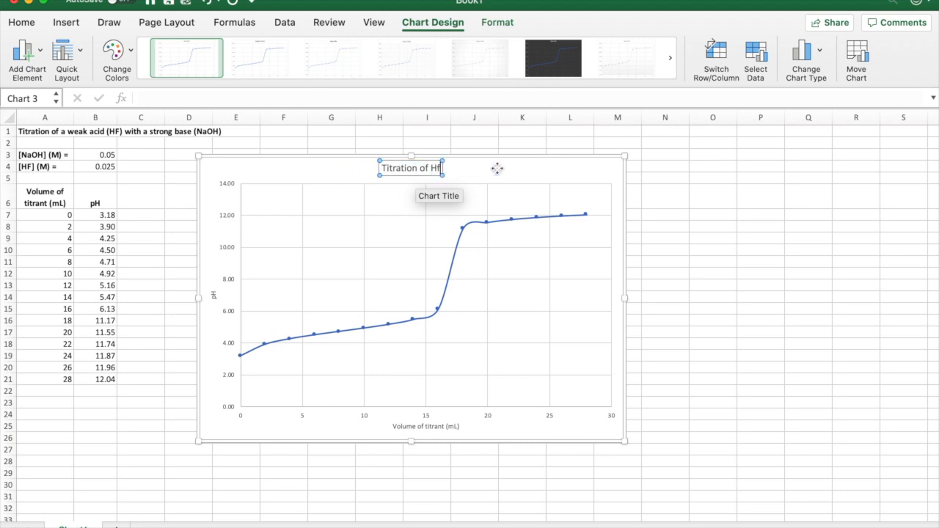
{"action": "type", "text": " with N"}
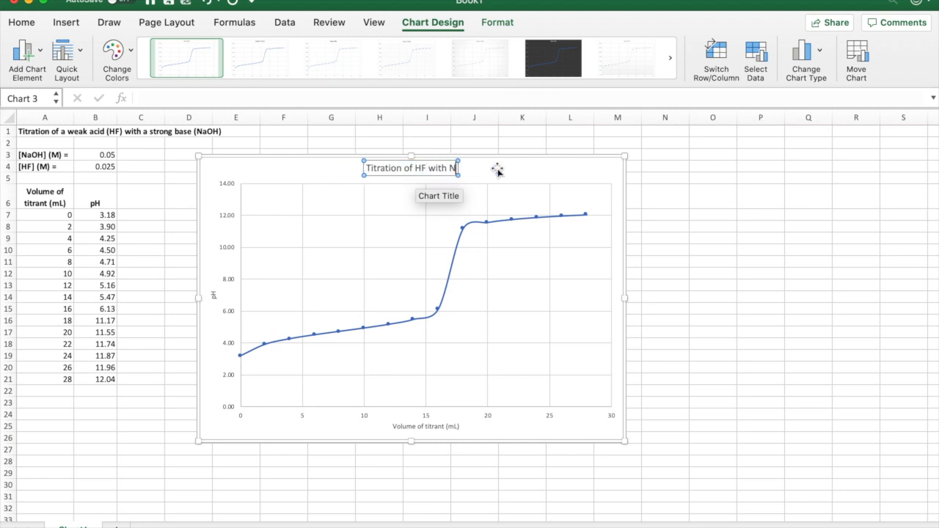
{"action": "type", "text": "aOH"}
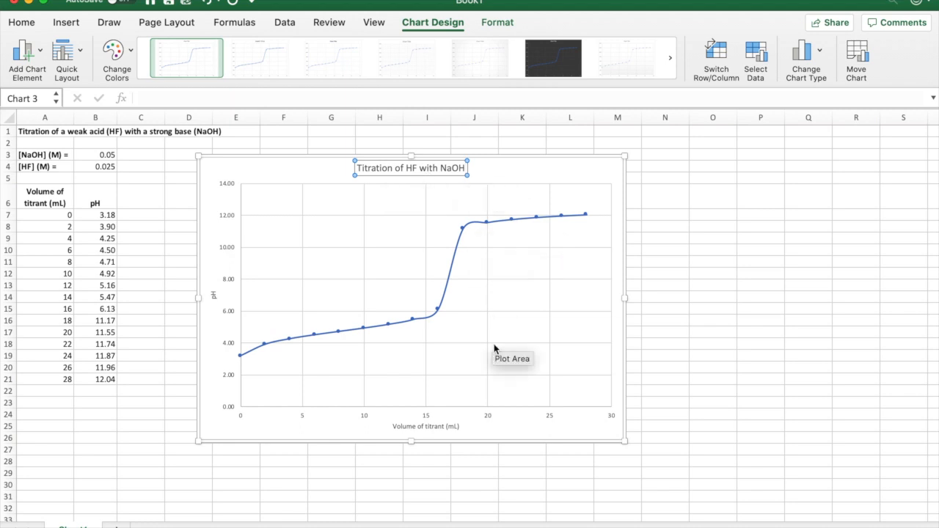
{"action": "left_click", "coordinate": [693, 427]}
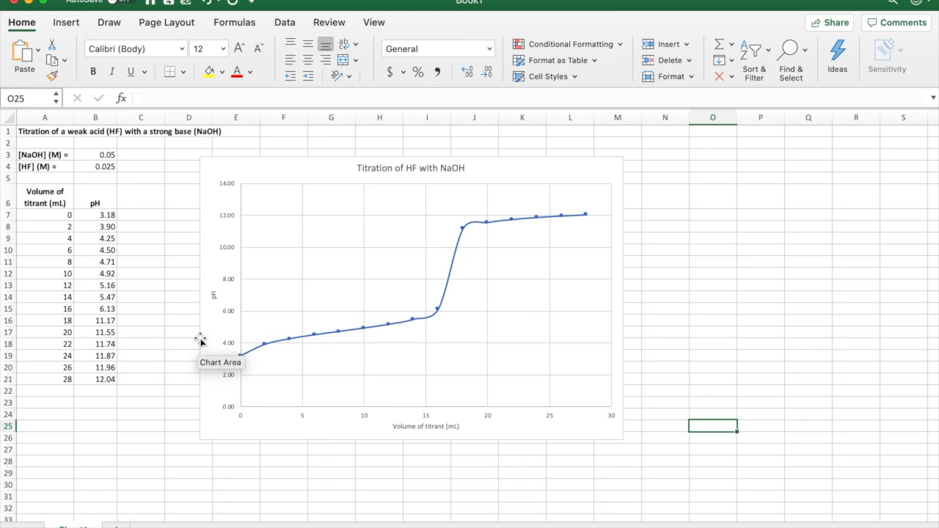